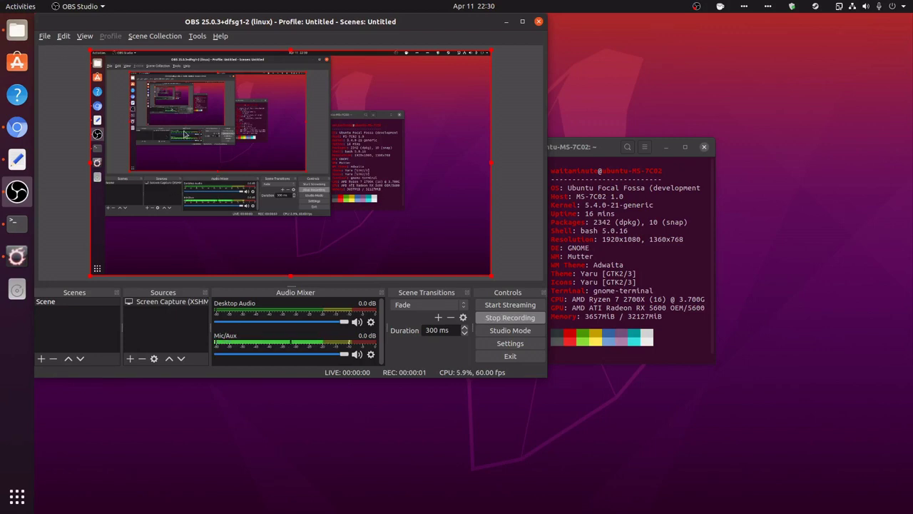
Raise the terminal showing the neofetch system summary above the OBS Studio window
left_click(674, 241)
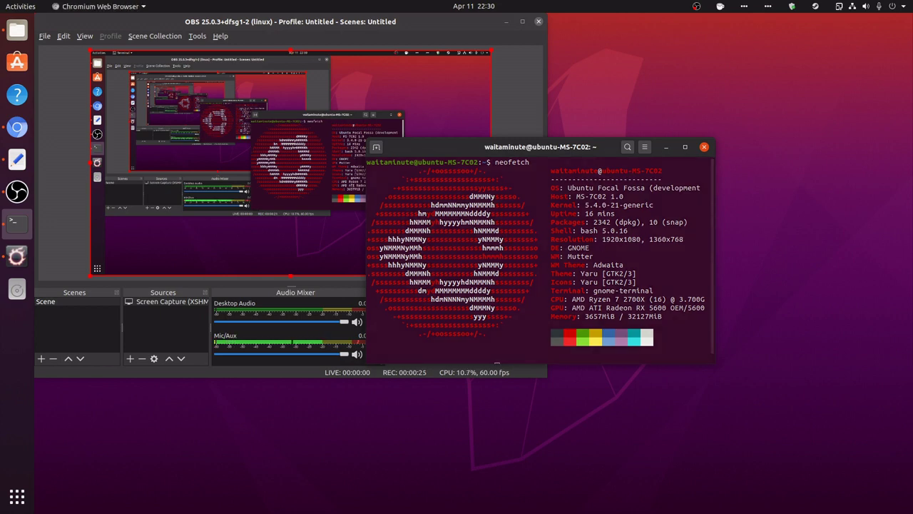
Maximize the ProtonDB Final Fantasy XIV page and copy the FFXIV_BOOT.cfg file name
left_click_drag(912, 152, 601, 121)
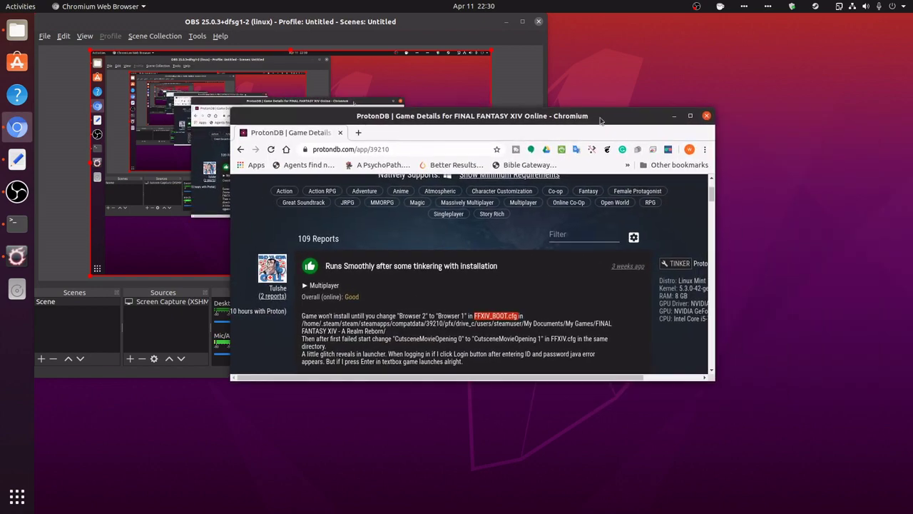
left_click(689, 116)
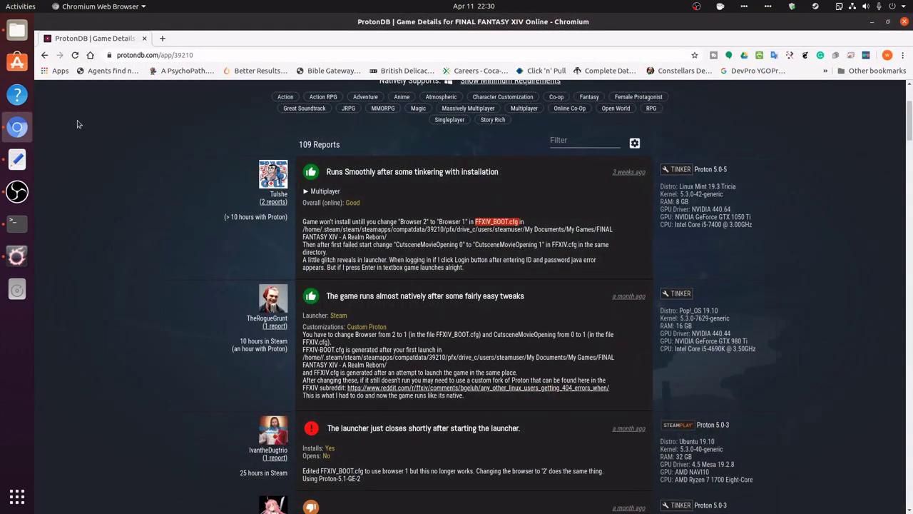
scroll(164, 169, "up", 3)
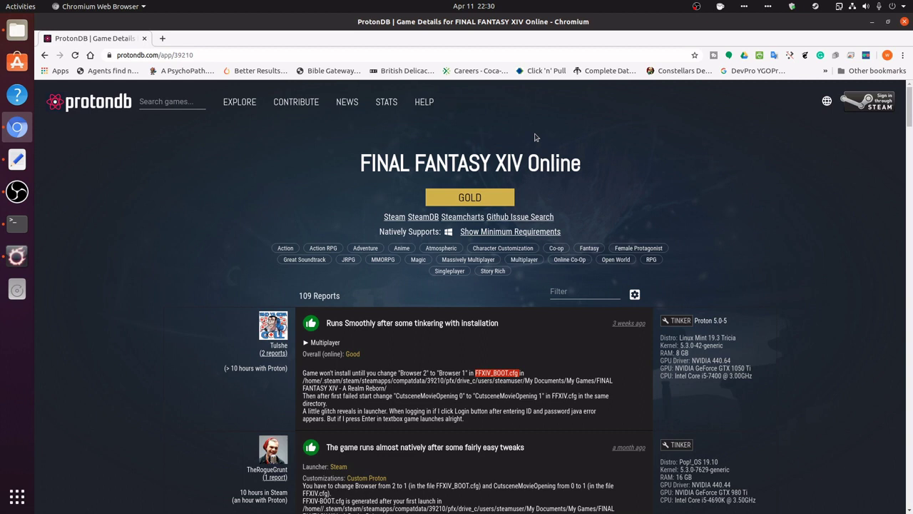
scroll(473, 373, "down", 1)
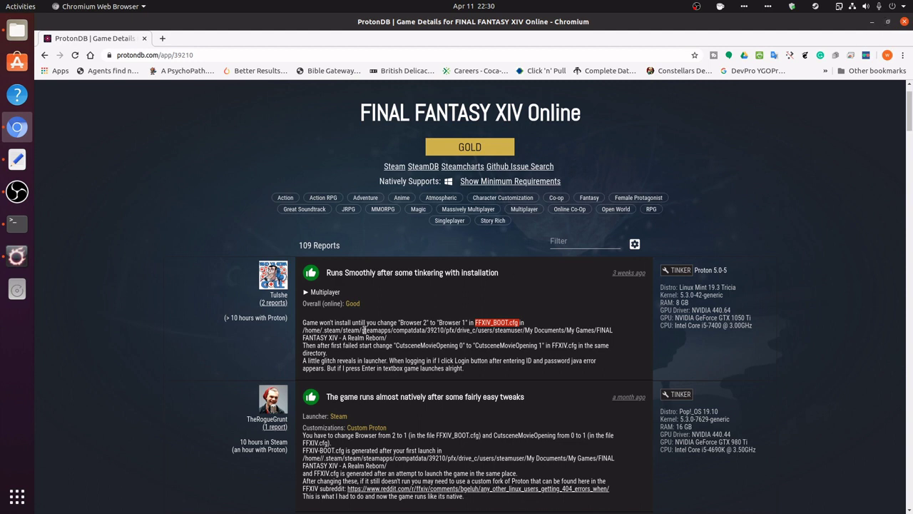
right_click(495, 322)
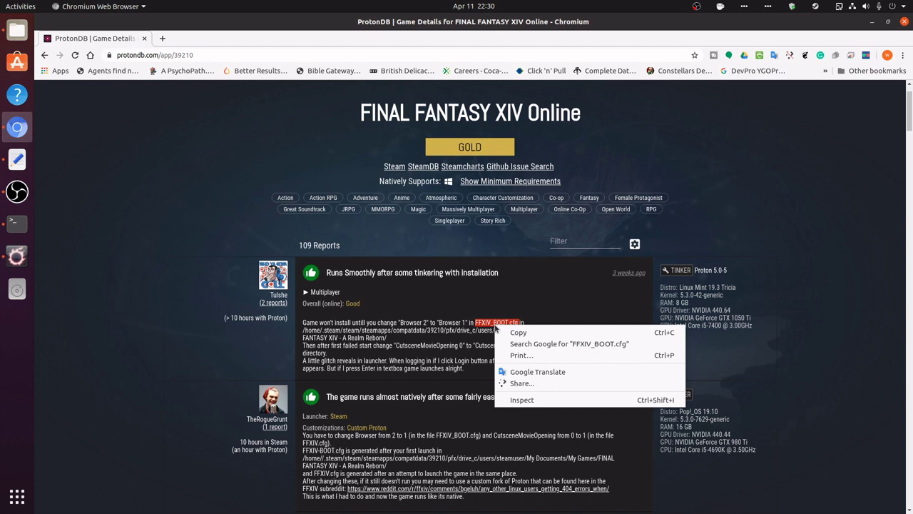
left_click(529, 334)
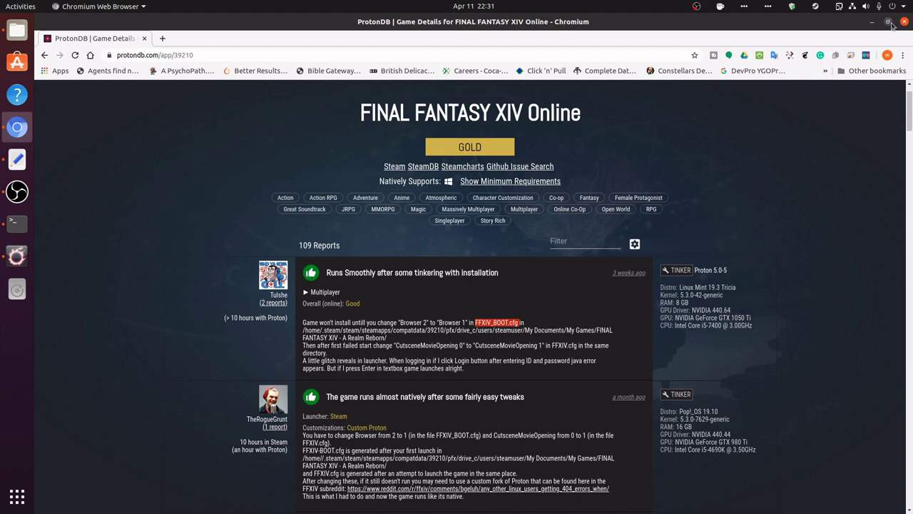
Hide Chromium, search the SteamLibrary drive for FFXIV_BOOT.cfg, and open it in Text Editor
left_click(888, 22)
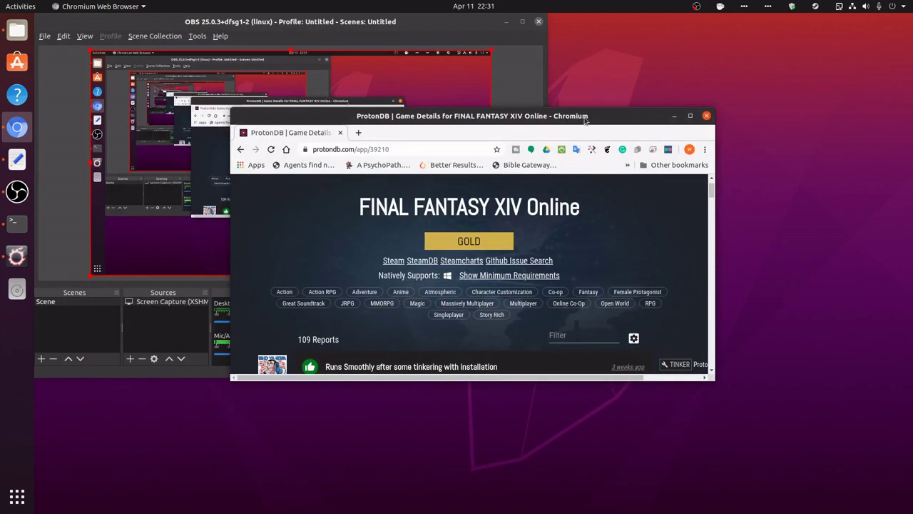
key("super+h")
left_click(17, 29)
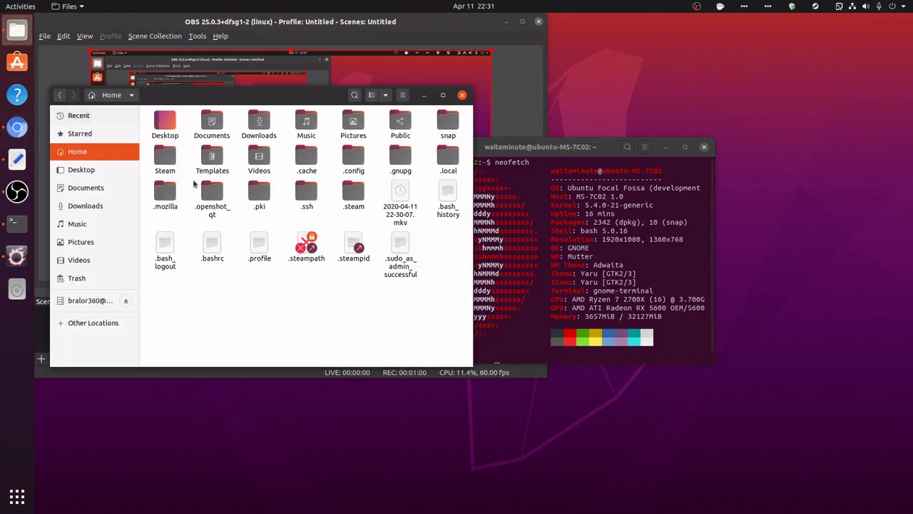
left_click(100, 323)
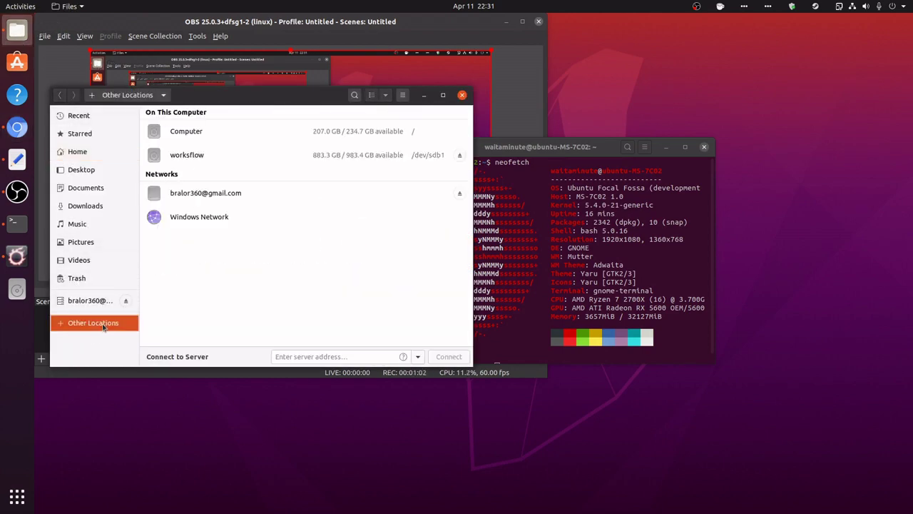
left_click(187, 156)
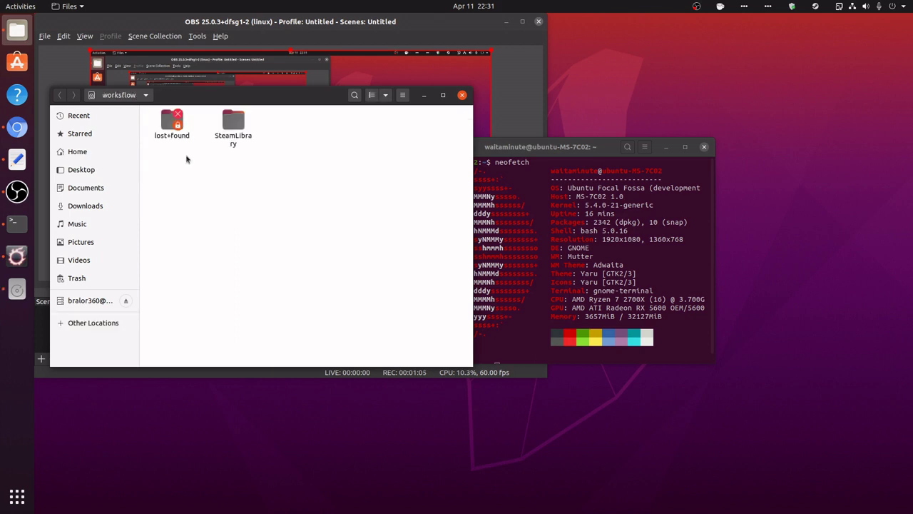
left_click(354, 96)
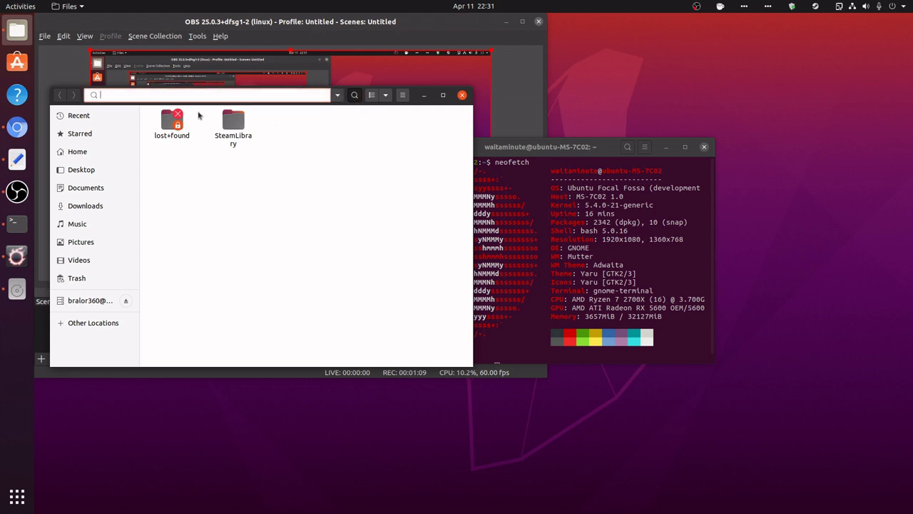
key("ctrl+v")
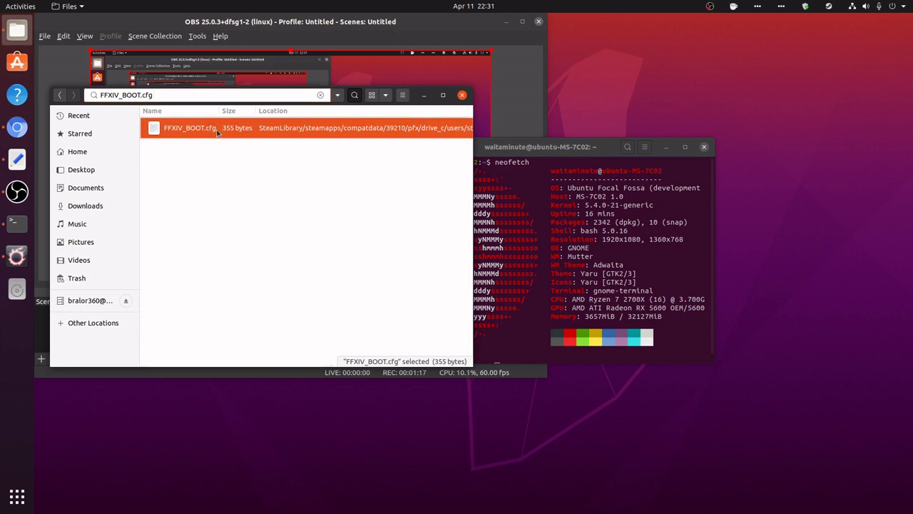
double_click(217, 132)
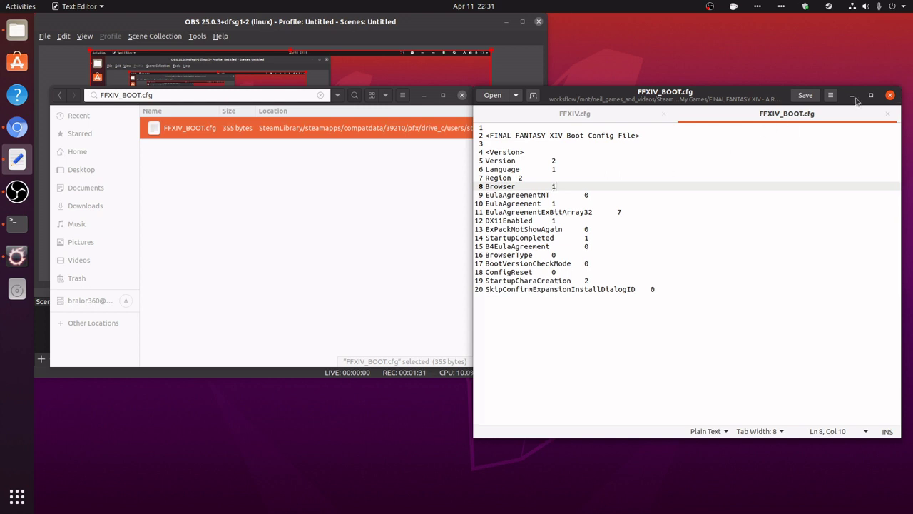
Close the FFXIV_BOOT.cfg editor window
left_click(890, 95)
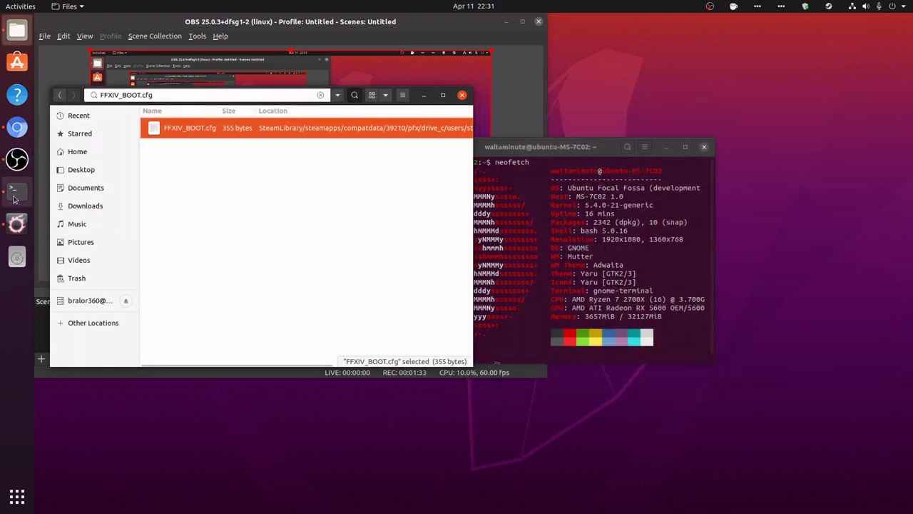
Start the steam_app_39210 launcher from the dock and press Play
left_click(17, 224)
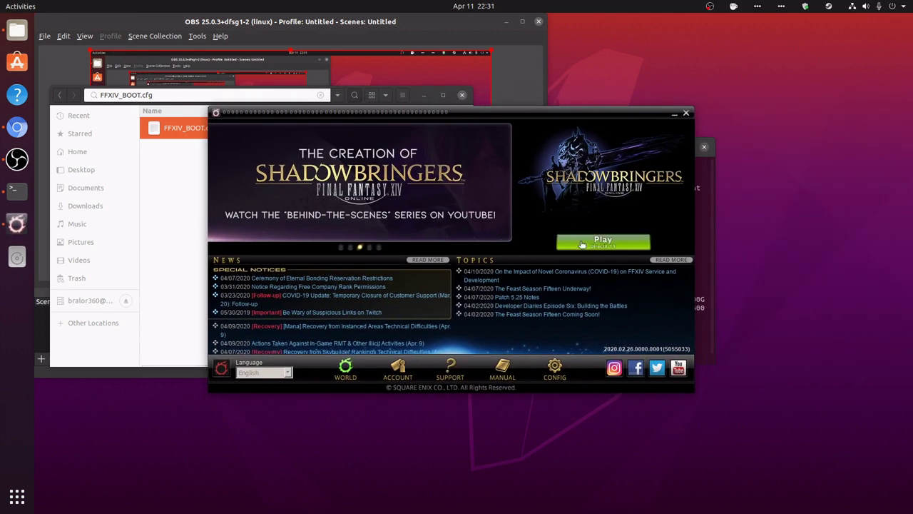
left_click(581, 243)
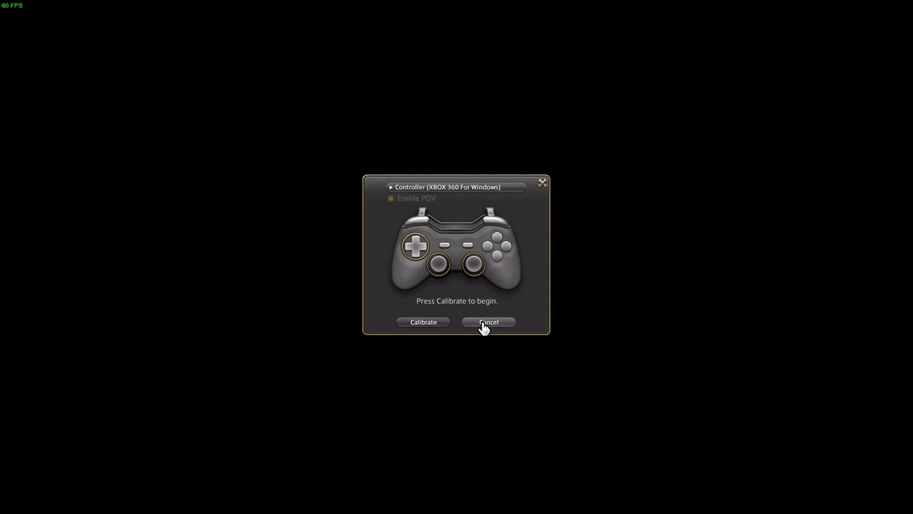
Cancel the controller calibration and confirm Chaos as the data center
left_click(489, 321)
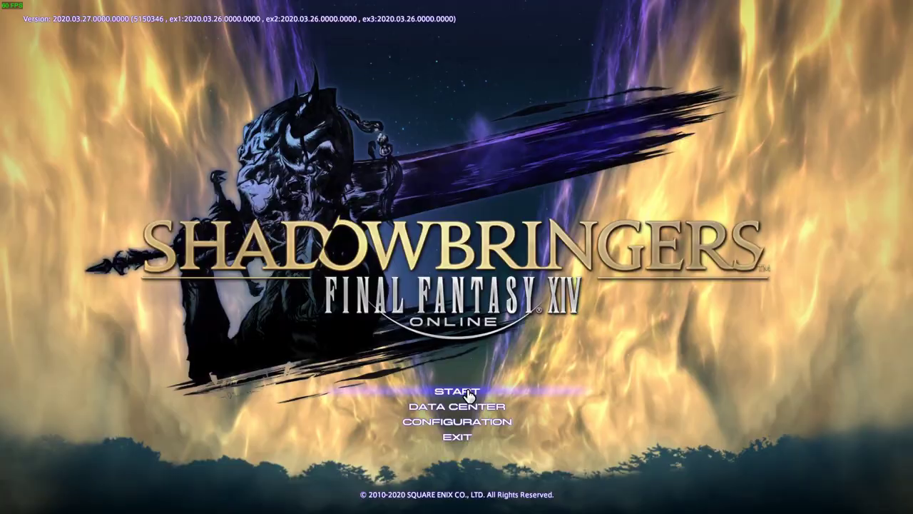
left_click(421, 405)
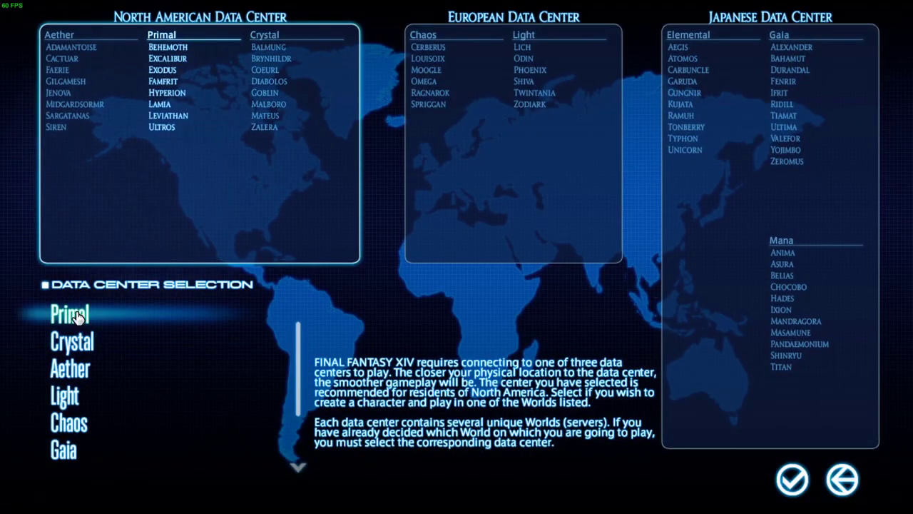
left_click(790, 481)
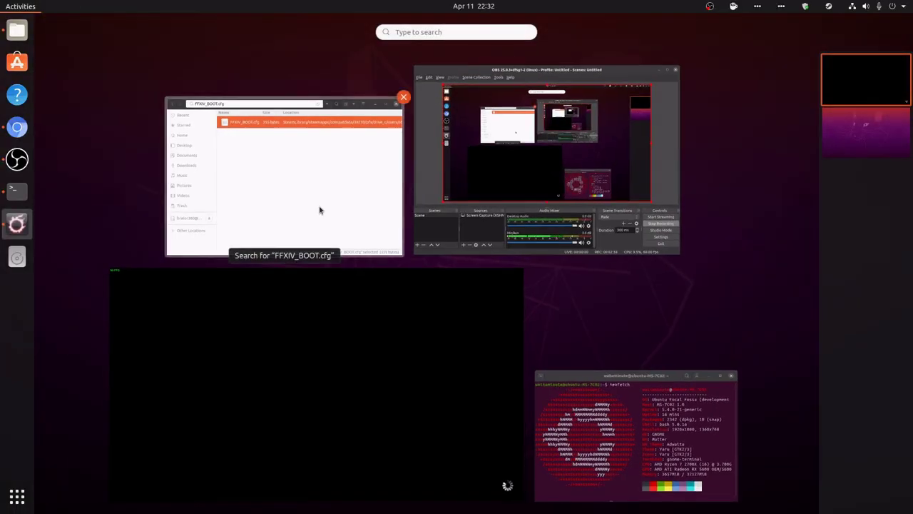
Select the game window in Activities to bring up the 'Exit the game?' confirmation
left_click(524, 267)
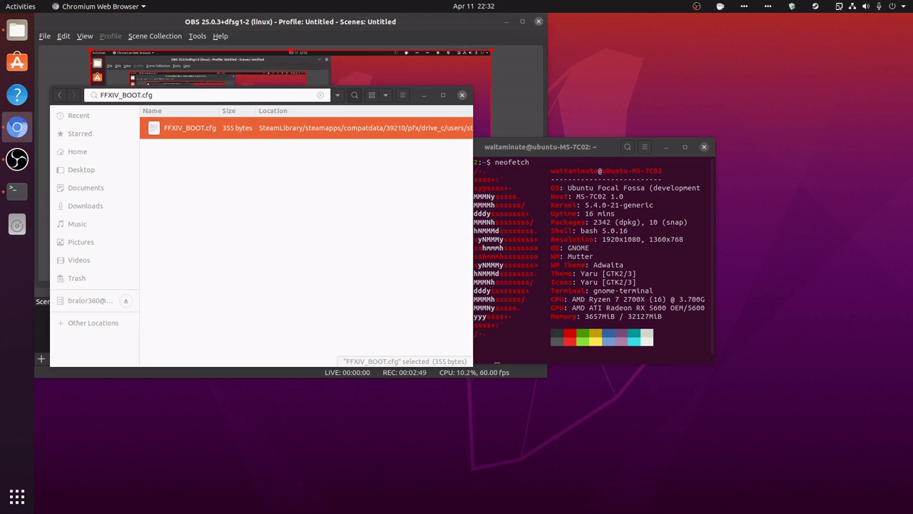
Clear the old FFXIV_BOOT.cfg search term from the Files search box
left_click(252, 93)
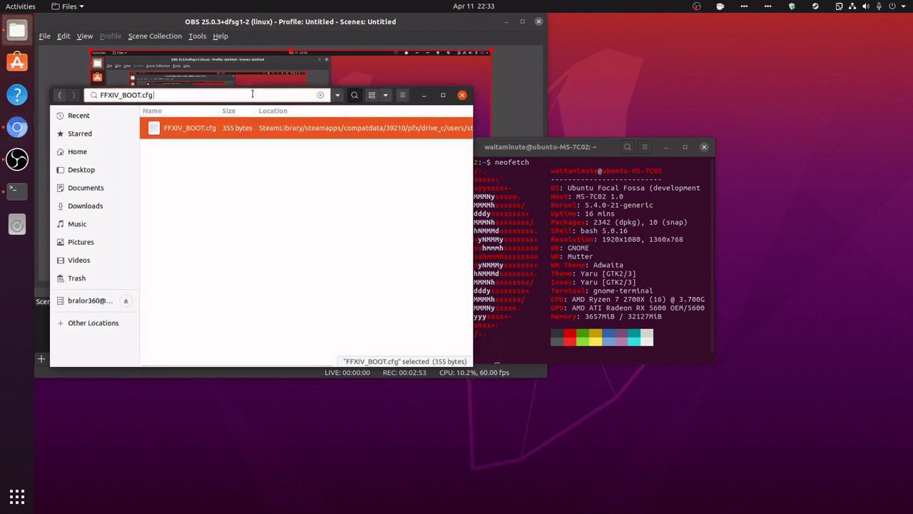
key("ctrl+v")
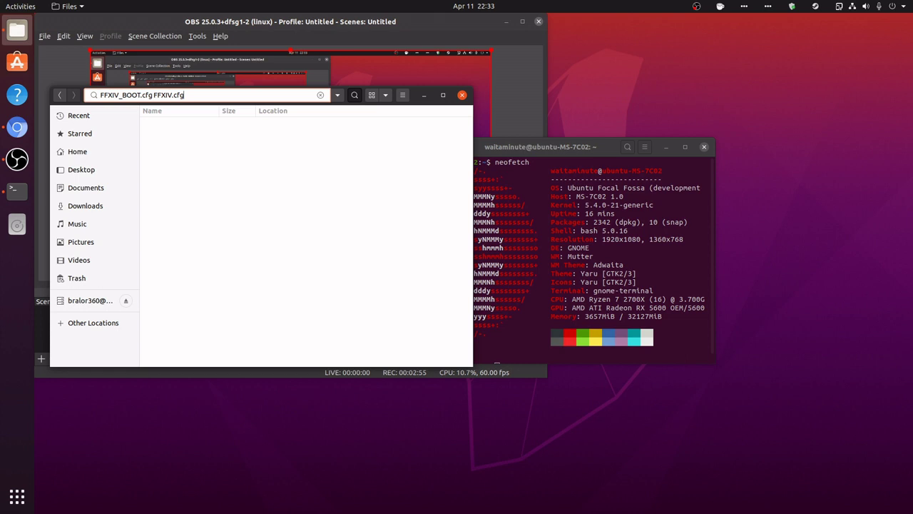
key("BackSpace")
key("BackSpace")
key("BackSpace")
key("BackSpace")
key("BackSpace")
key("BackSpace")
key("BackSpace")
key("BackSpace")
key("BackSpace")
key("BackSpace")
key("BackSpace")
key("BackSpace")
key("BackSpace")
key("BackSpace")
key("BackSpace")
key("BackSpace")
key("BackSpace")
key("BackSpace")
key("BackSpace")
key("BackSpace")
key("Escape")
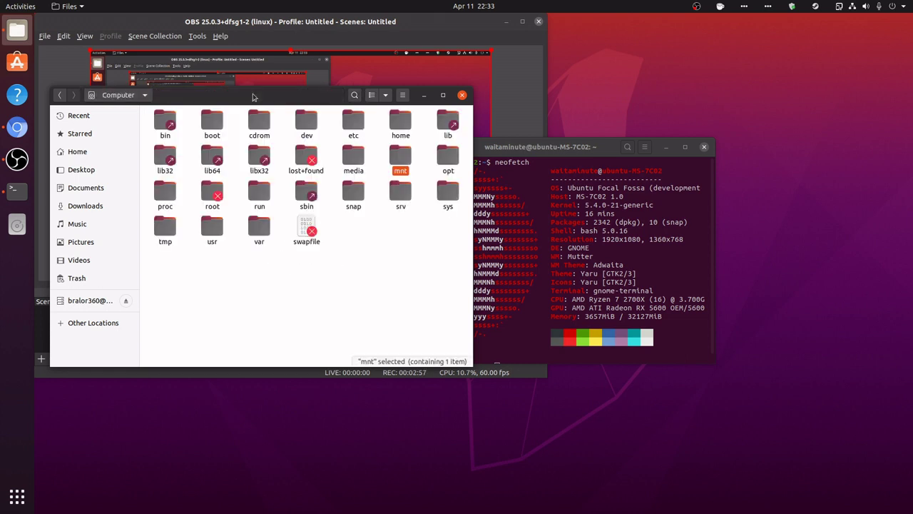
key("ctrl+v")
key("Return")
left_click(144, 96)
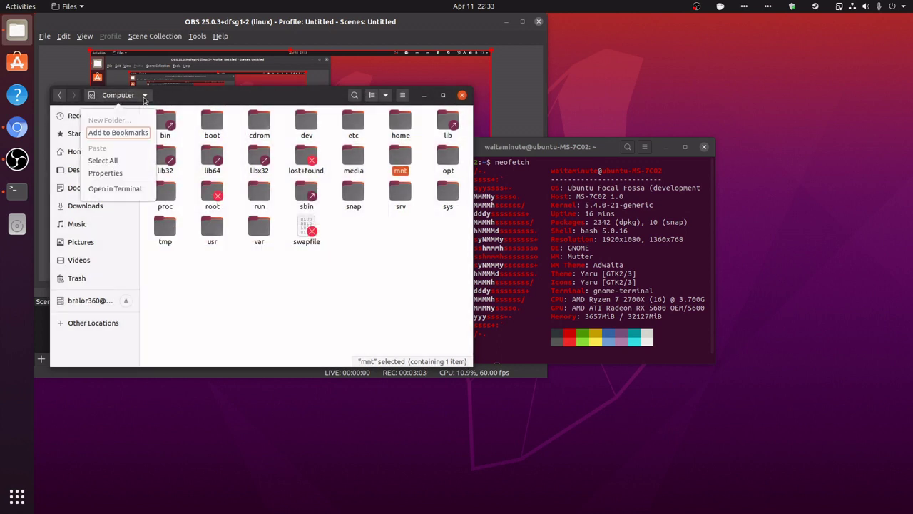
left_click(143, 96)
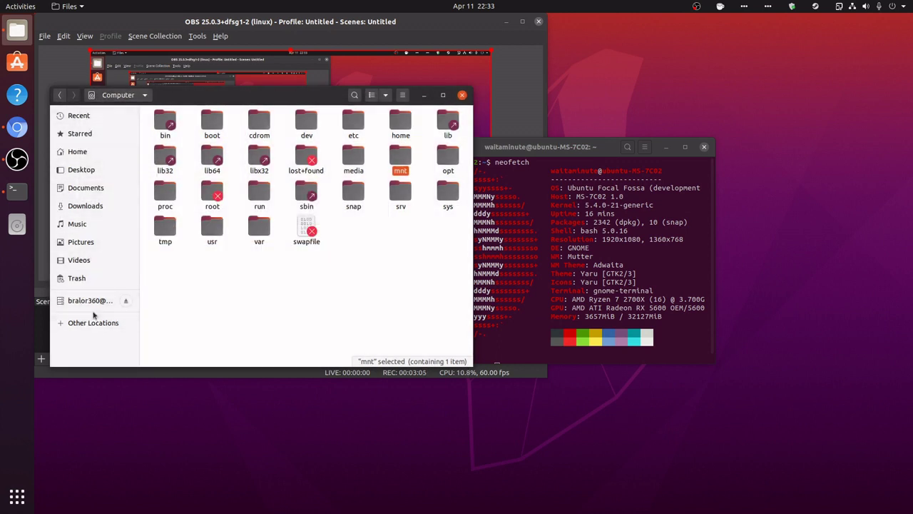
Search the worksflow drive for FFXIV.cfg and open the result in Text Editor
left_click(93, 322)
left_click(179, 157)
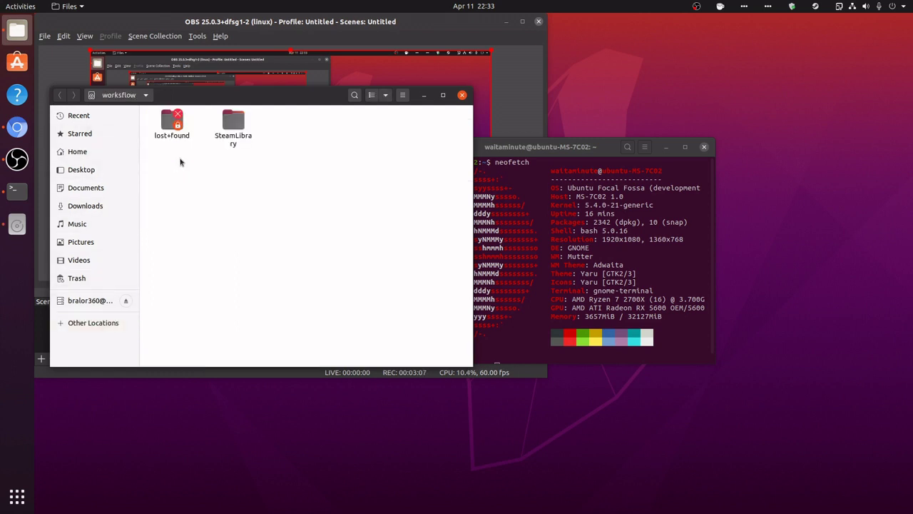
left_click(354, 95)
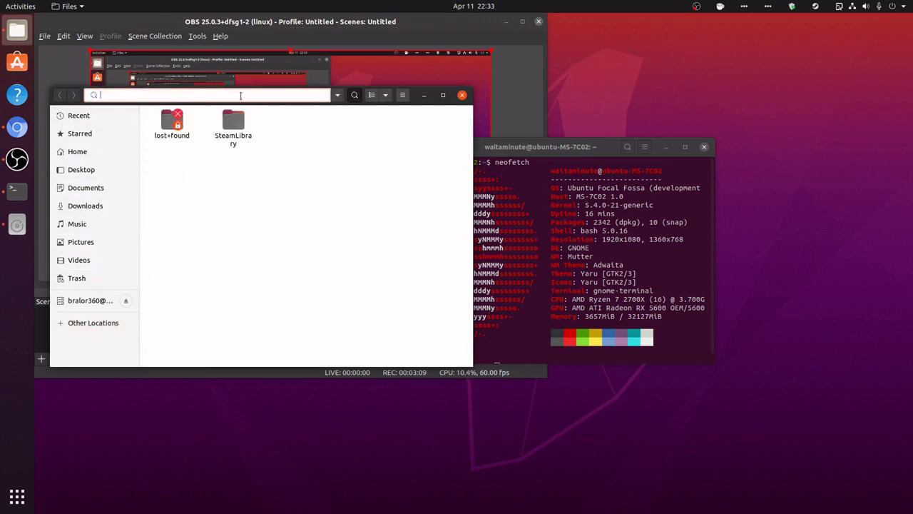
right_click(241, 94)
left_click(266, 127)
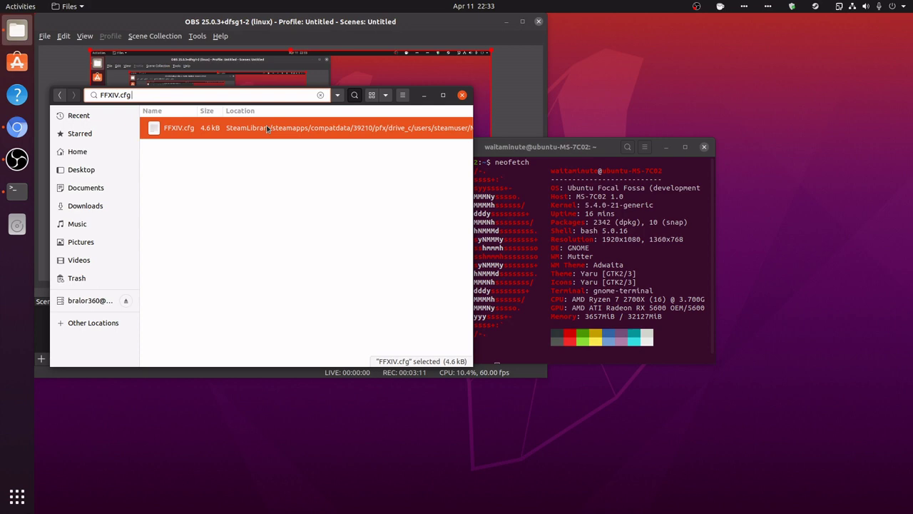
left_click(217, 125)
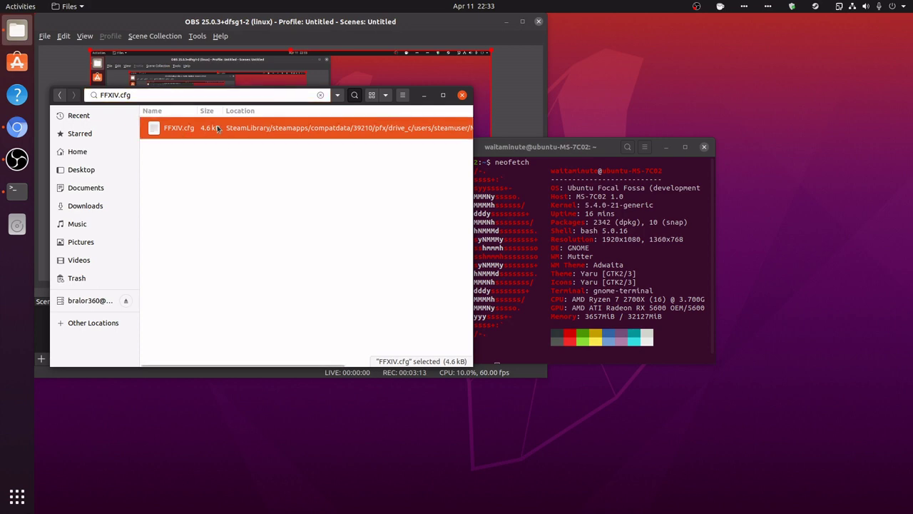
double_click(235, 129)
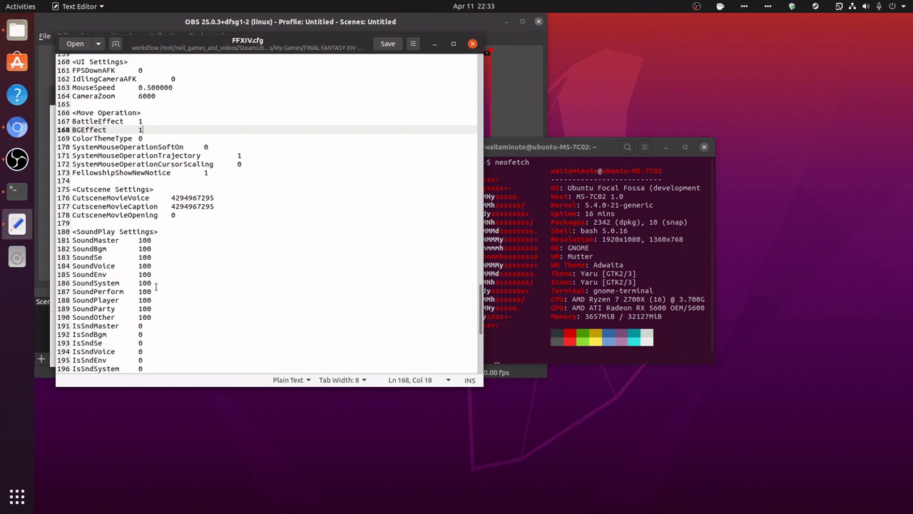
Change CutsceneMovieOpening on line 178 from 0 to 1, save FFXIV.cfg, and close gedit
scroll(136, 248, "down", 5)
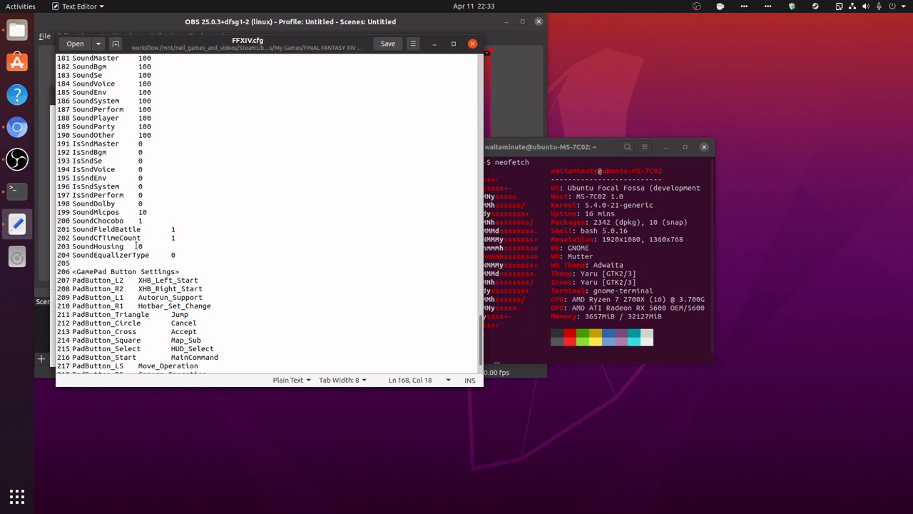
scroll(136, 246, "down", 1)
scroll(136, 246, "up", 3)
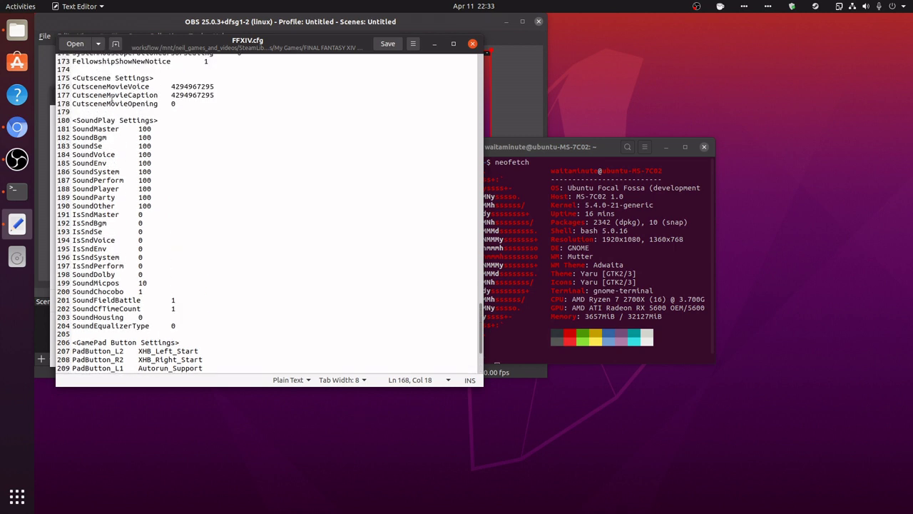
scroll(111, 98, "up", 1)
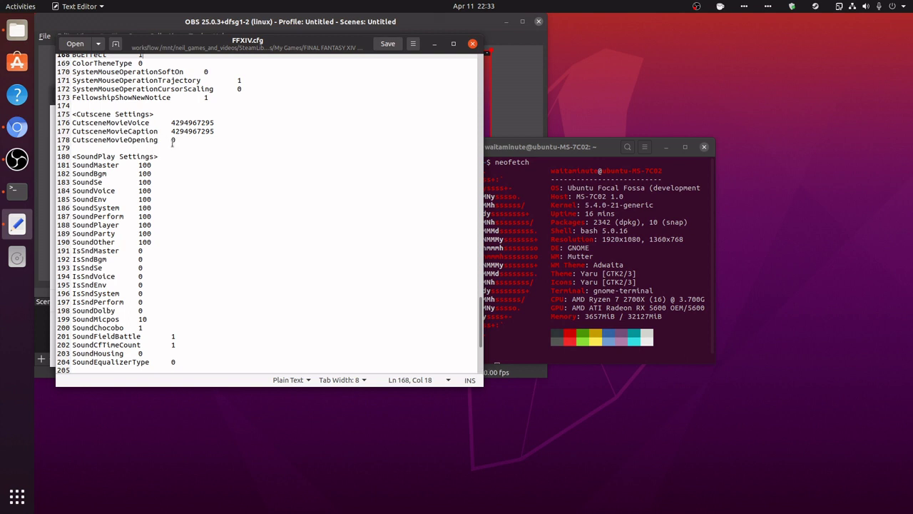
left_click_drag(172, 141, 191, 140)
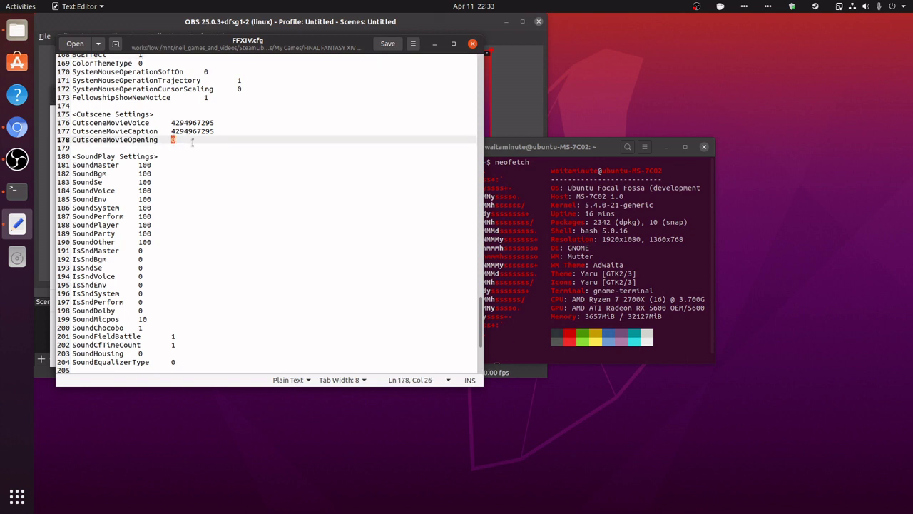
type("1")
left_click(380, 44)
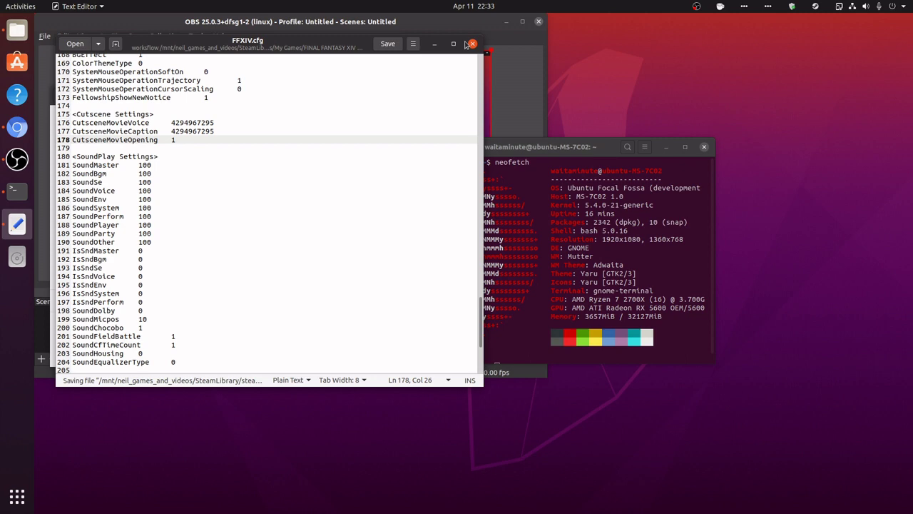
left_click(473, 44)
Launch FINAL FANTASY XIV Online from the Steam tray menu
left_click(815, 7)
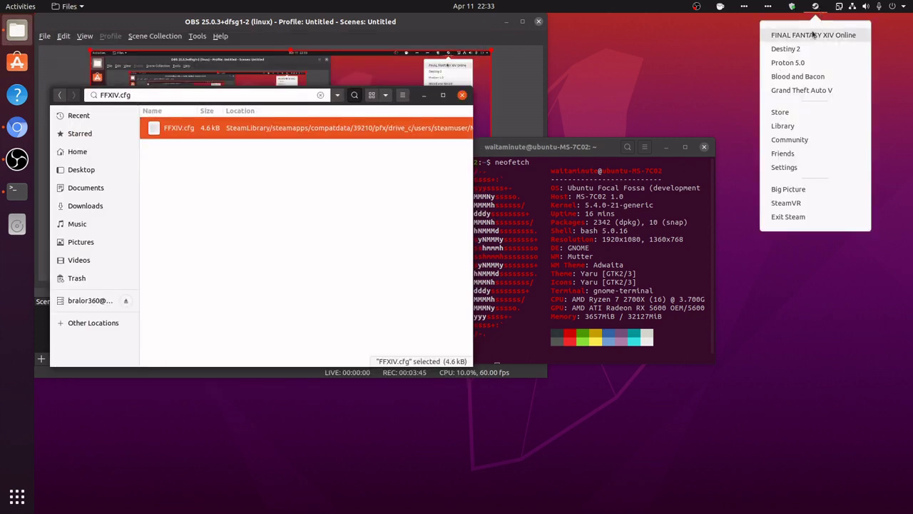
left_click(813, 33)
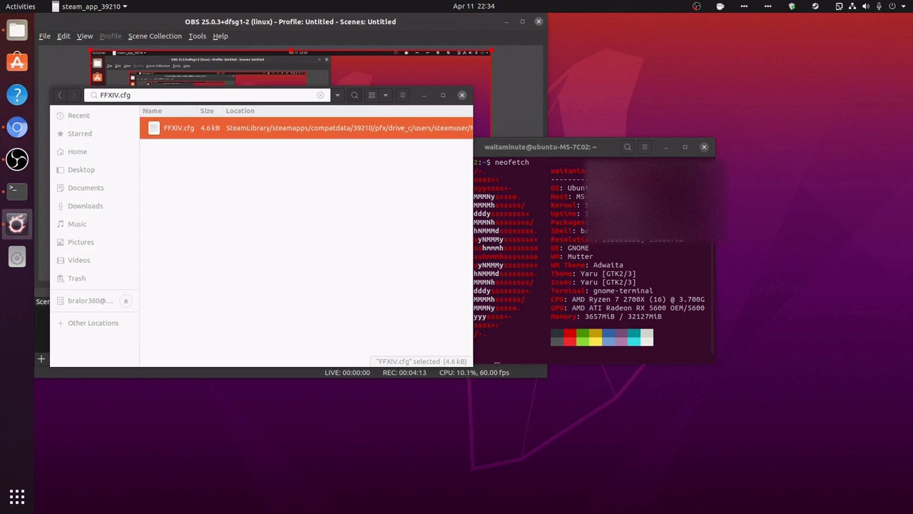
Check the OBS Screen Capture (XSHM) screen setting, then relaunch FINAL FANTASY XIV Online from Steam
left_click(409, 30)
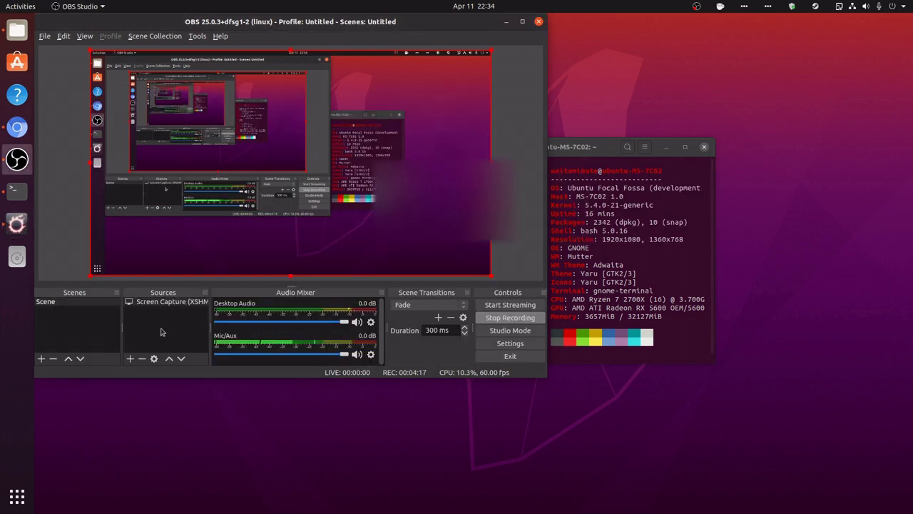
right_click(148, 305)
left_click(149, 325)
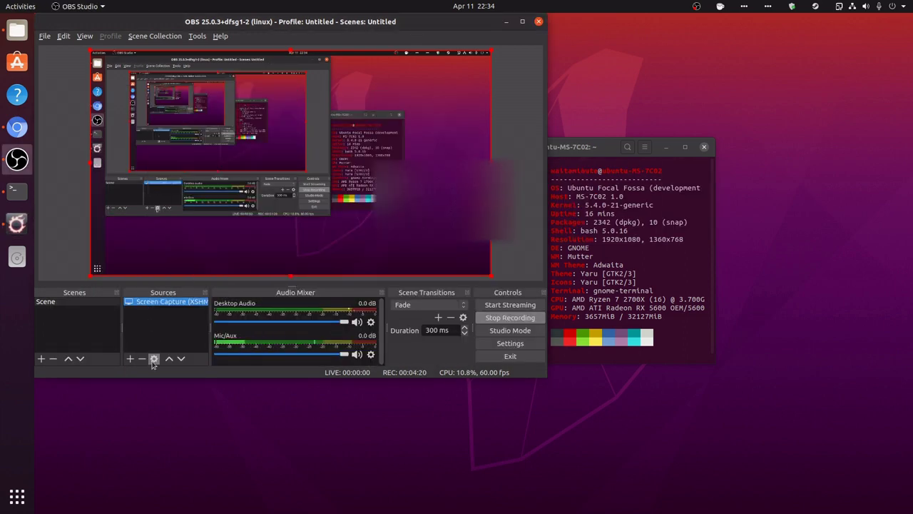
left_click(154, 358)
left_click(293, 242)
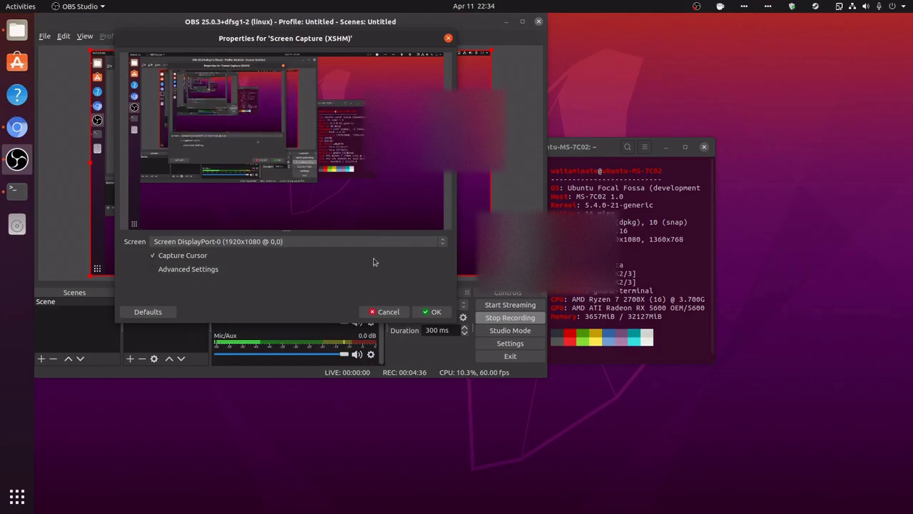
left_click(816, 6)
left_click(814, 36)
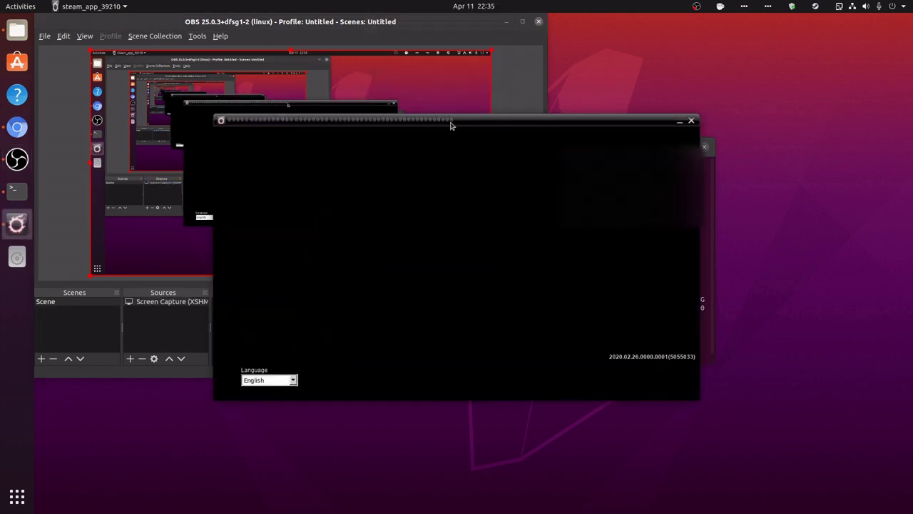
Move the FFXIV launcher window to the right and start the game with Play
left_click_drag(228, 120, 910, 107)
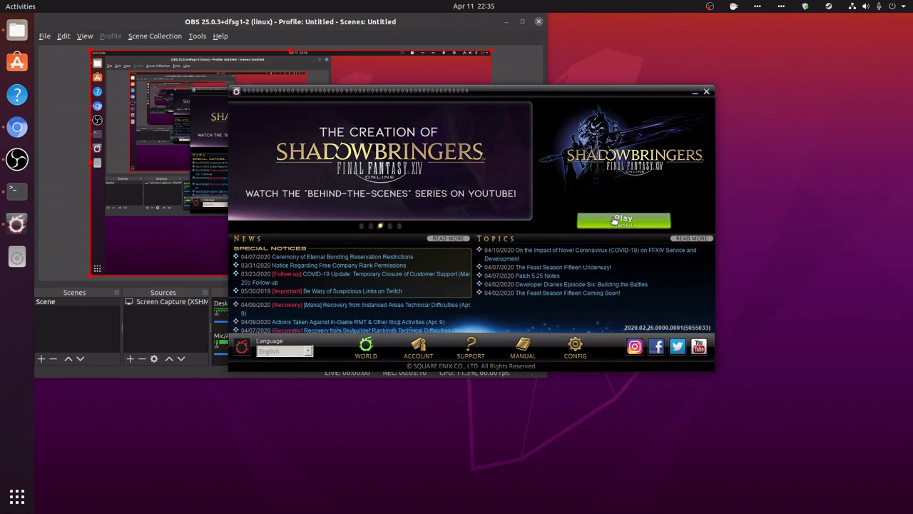
left_click(613, 221)
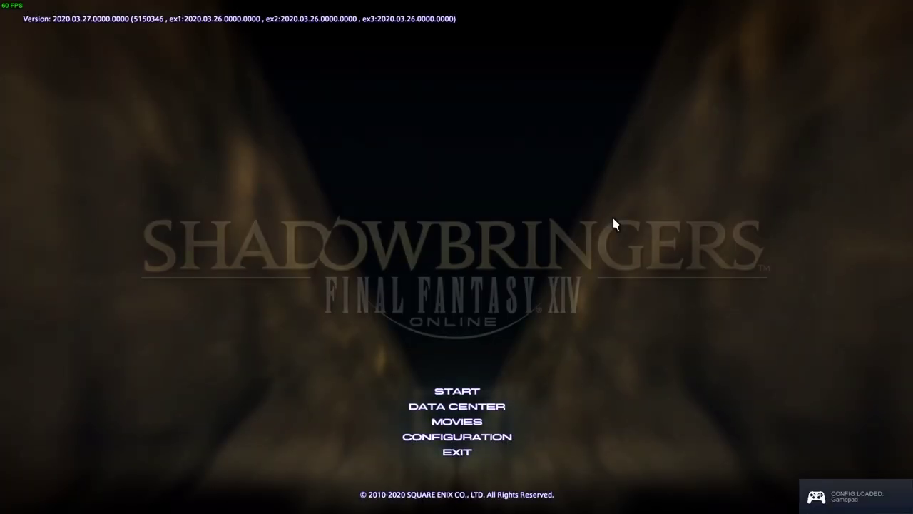
Choose START, then select and confirm the Aether data center
key("Return")
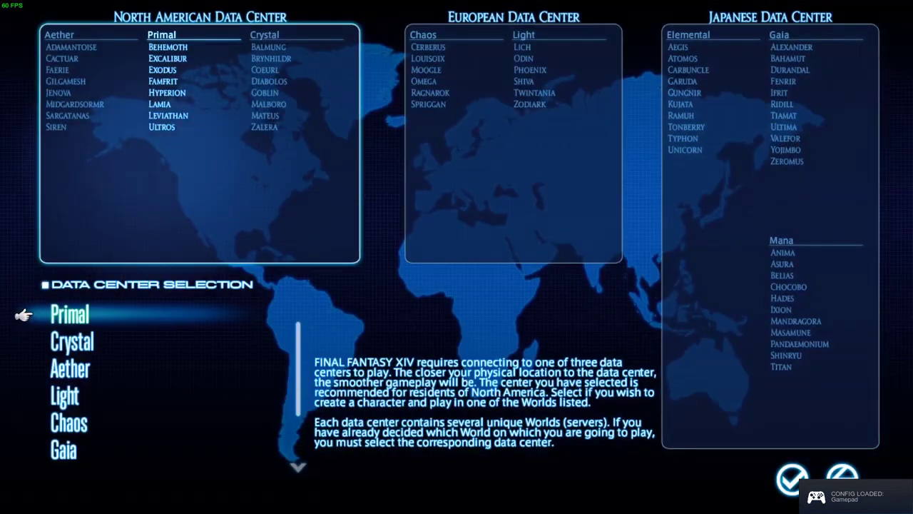
key("Down")
key("Down")
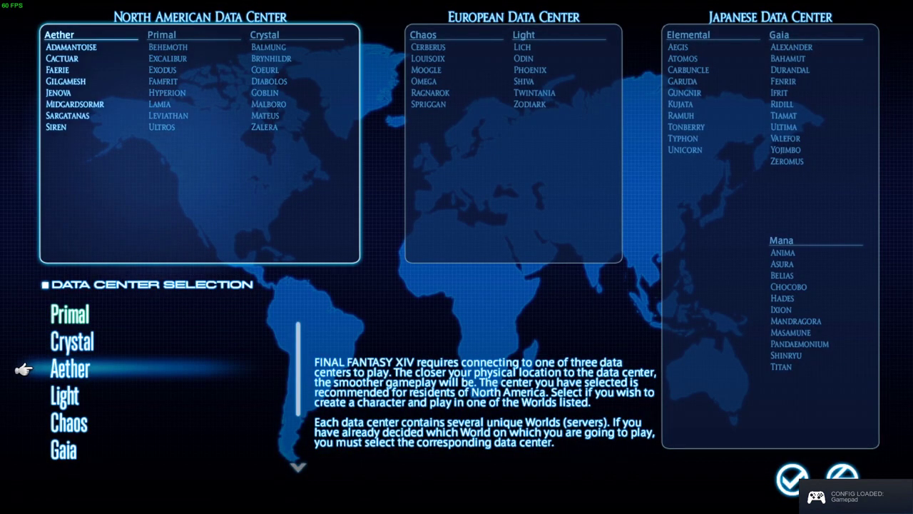
key("Up")
key("Up")
key("Down")
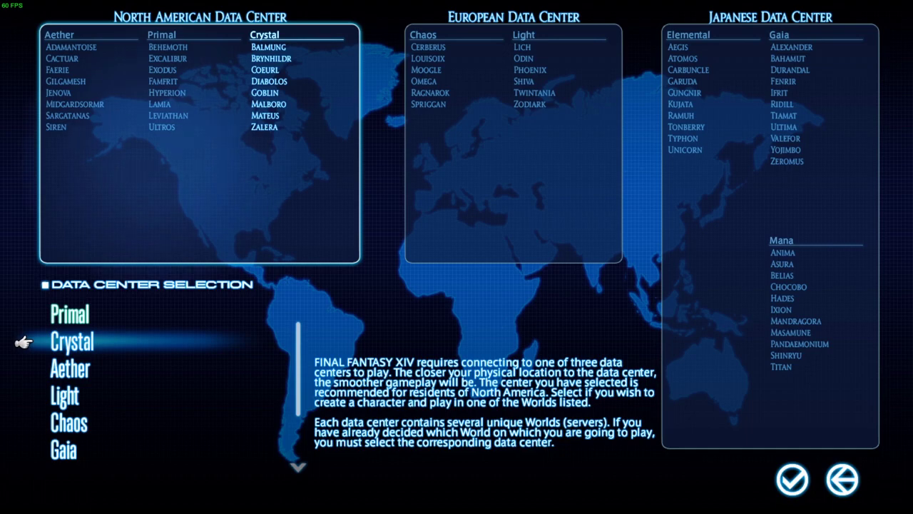
key("Down")
key("Return")
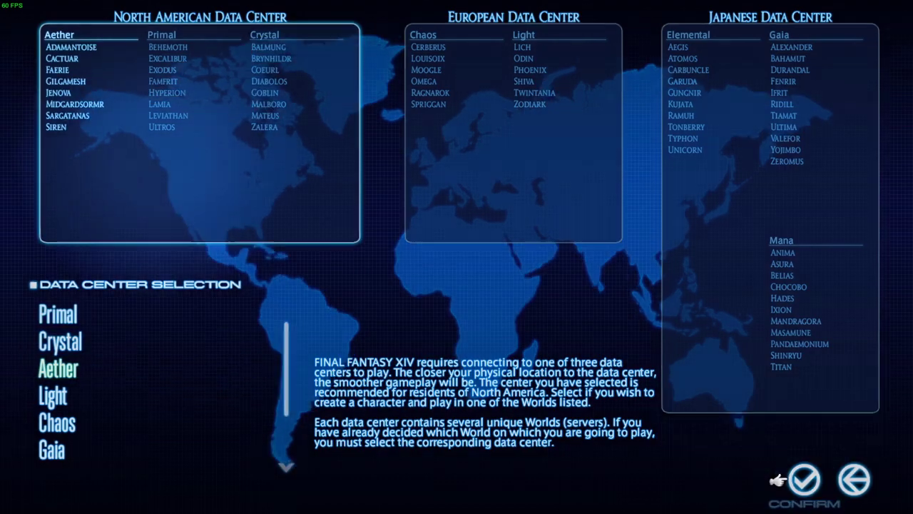
key("Return")
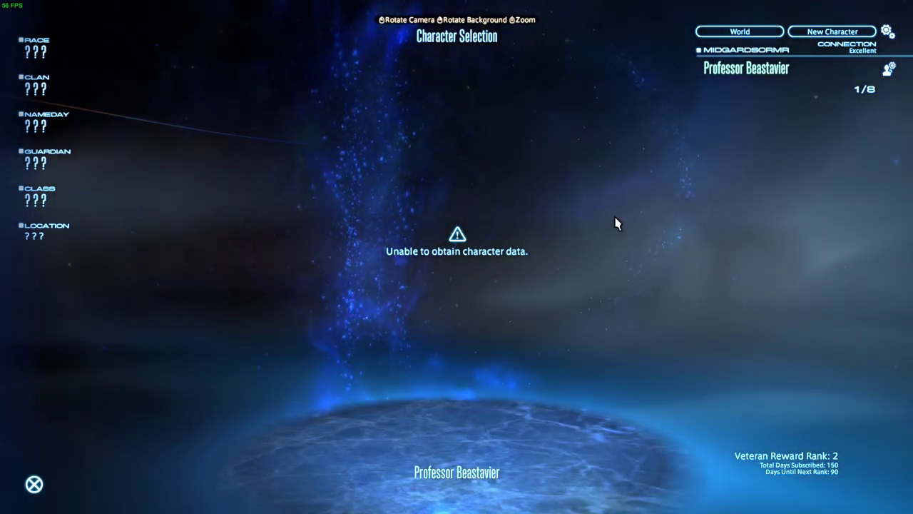
Open the character's Back Up Character Settings option, acknowledge the warning, and proceed
key("Down")
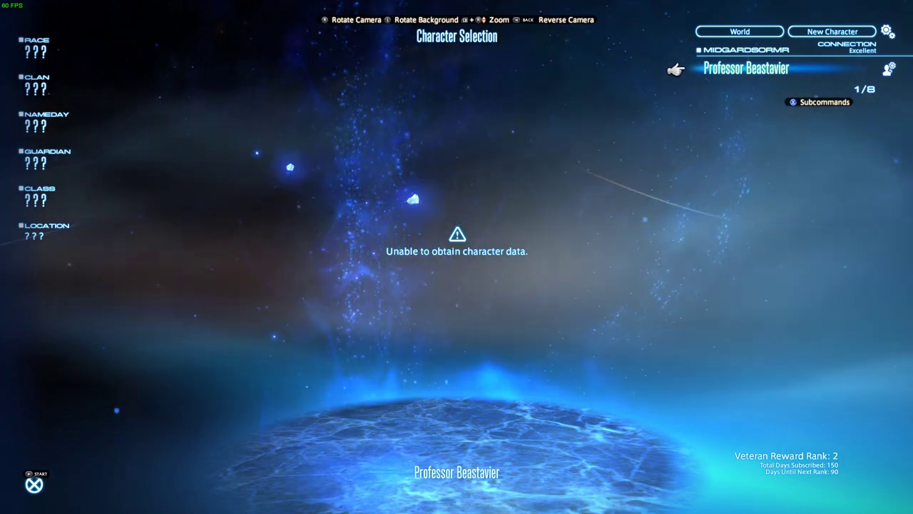
key("Right")
key("Return")
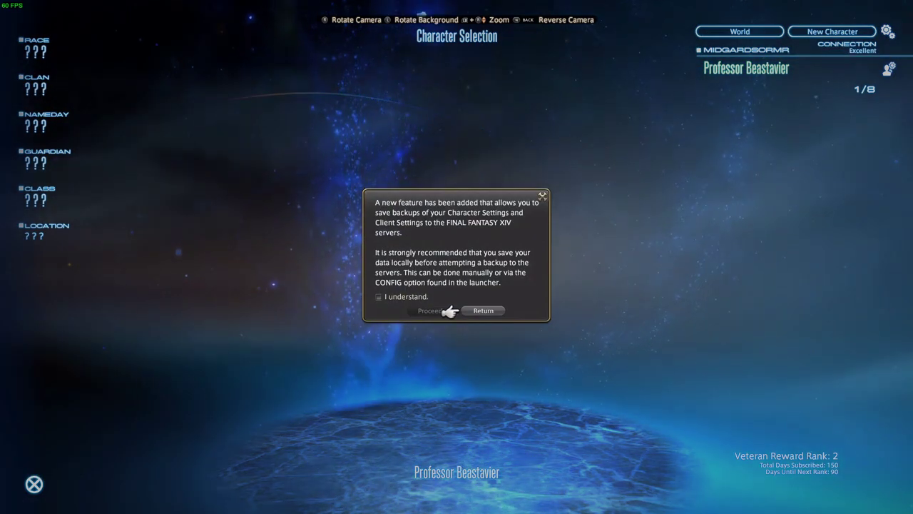
key("Up")
key("Return")
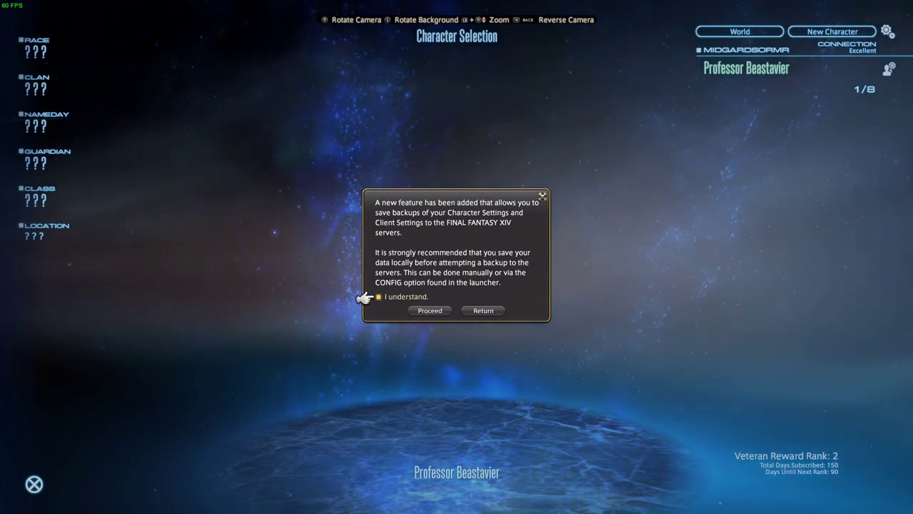
key("Down")
key("Return")
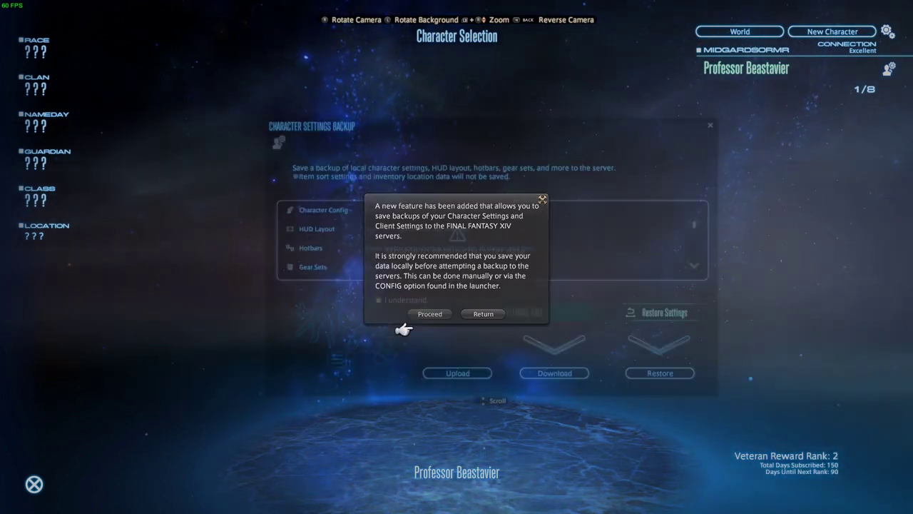
Download the saved character settings from the server, accept them, and log in with the character
key("Right")
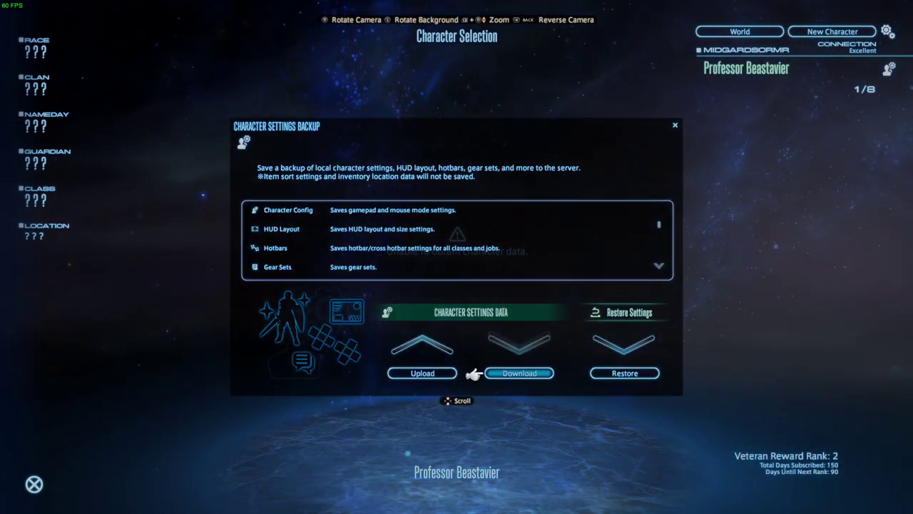
key("Return")
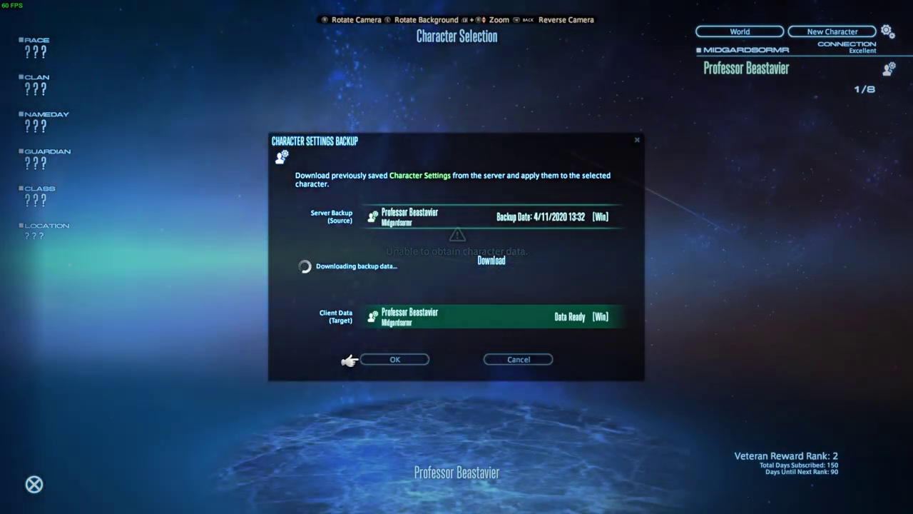
key("Return")
key("Left")
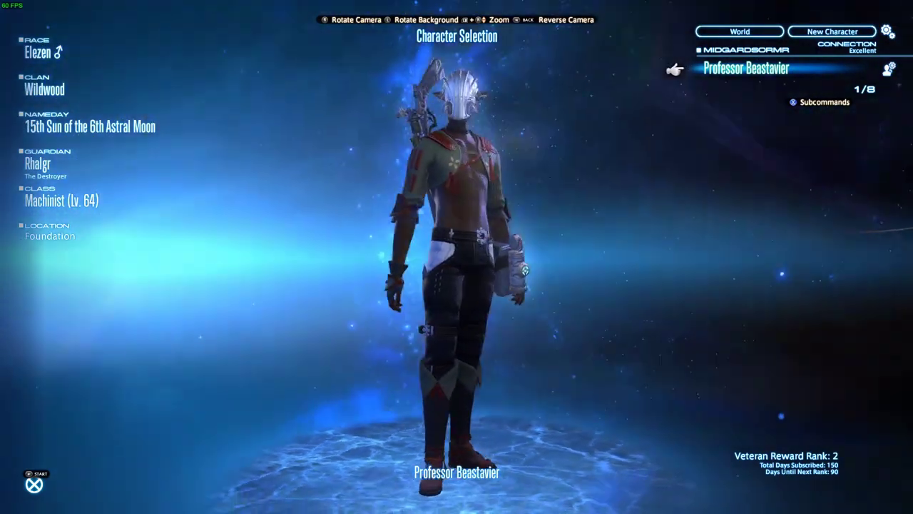
key("Return")
key("Return")
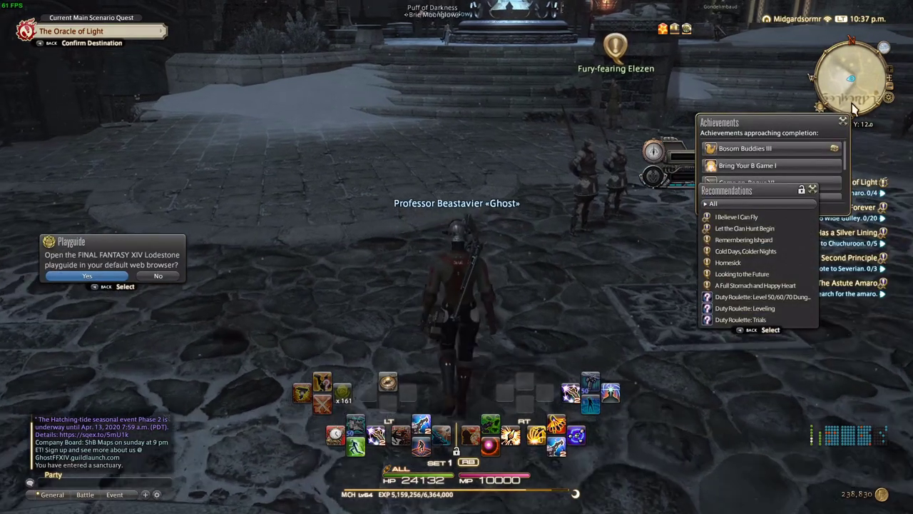
Close the Recommendations and Achievements windows and decline the Lodestone Playguide prompt
left_click(813, 189)
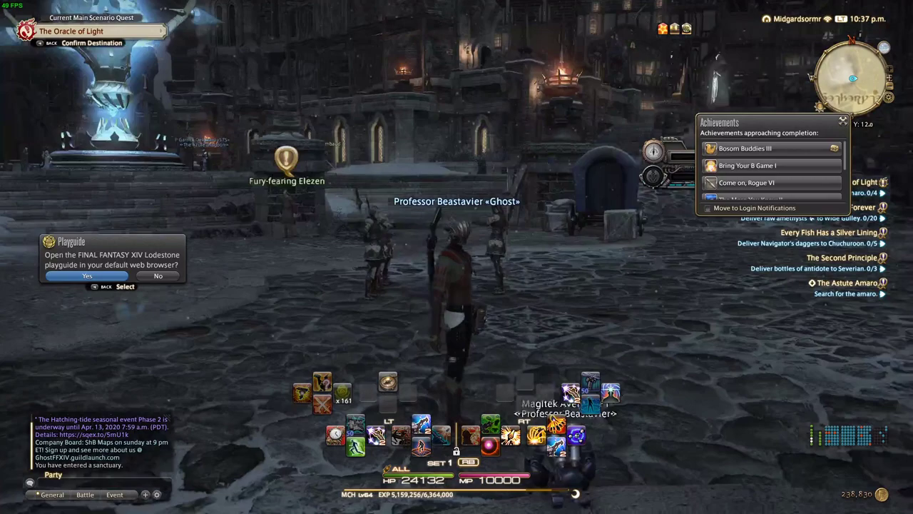
left_click_drag(447, 171, 446, 171)
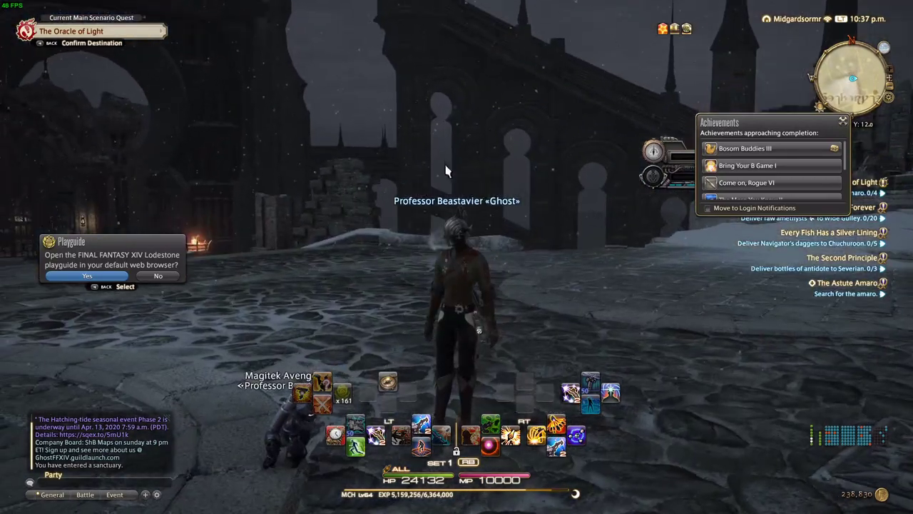
left_click(843, 120)
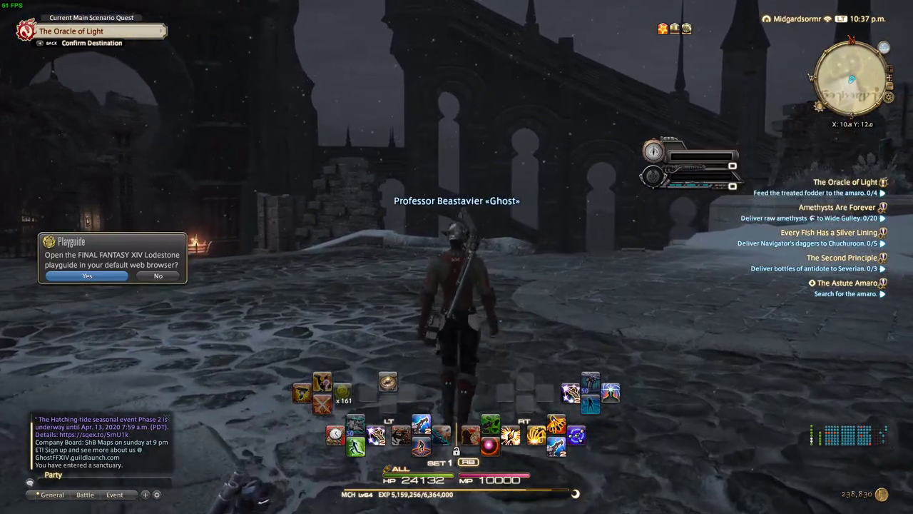
key("w")
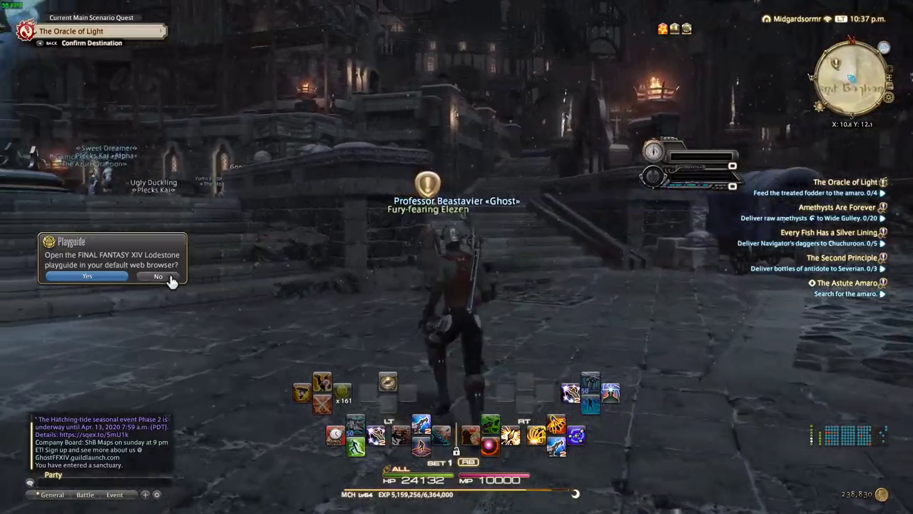
left_click(171, 280)
Run the character past the brazier, along the wooden walkway and down the stairs
left_click_drag(376, 249, 377, 249)
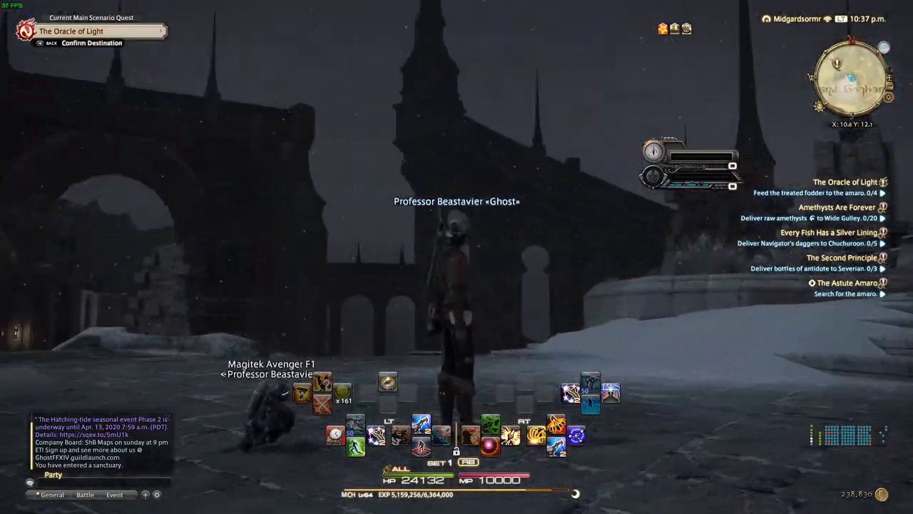
key("w")
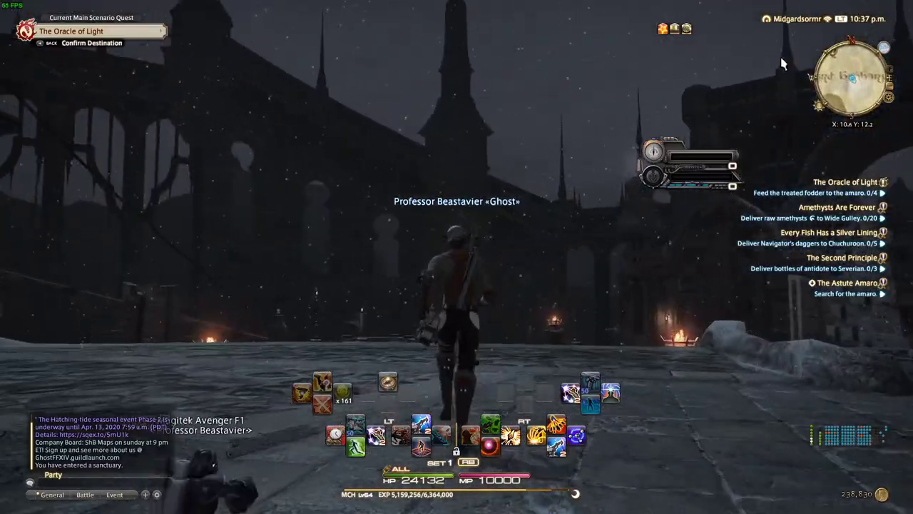
key("w")
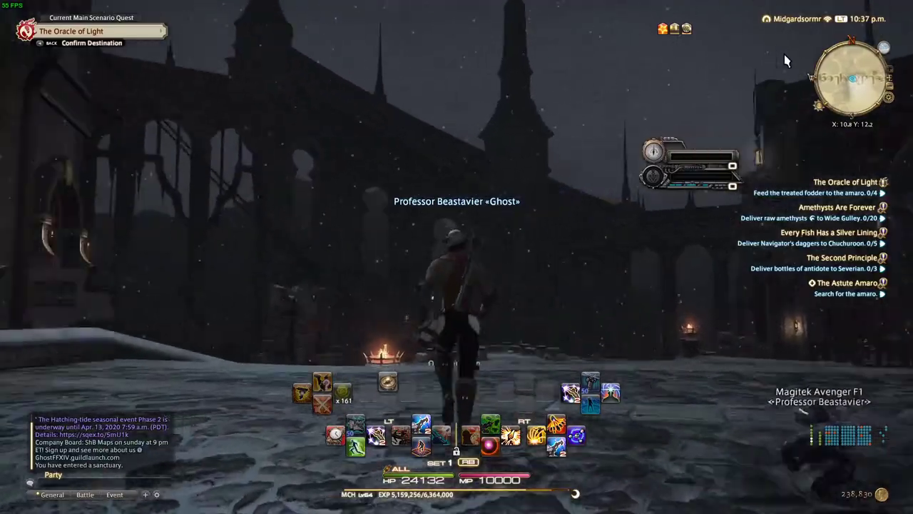
key("w")
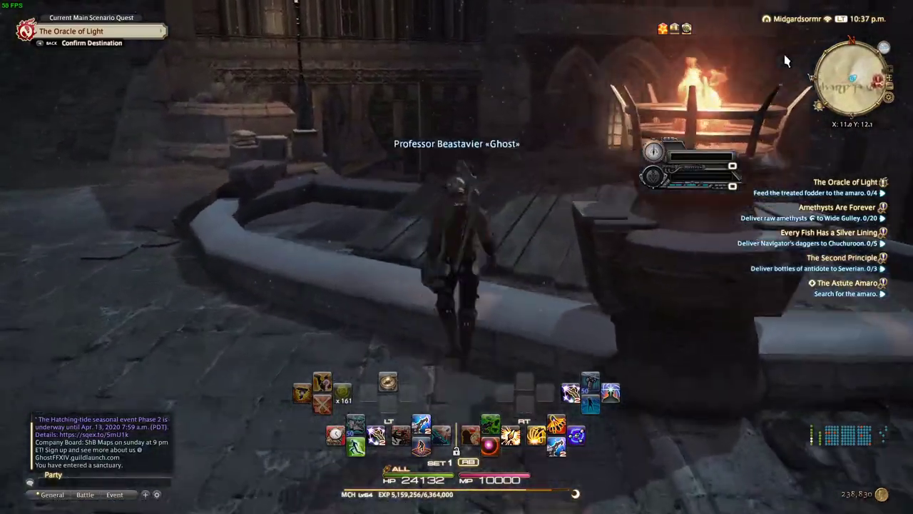
key("w")
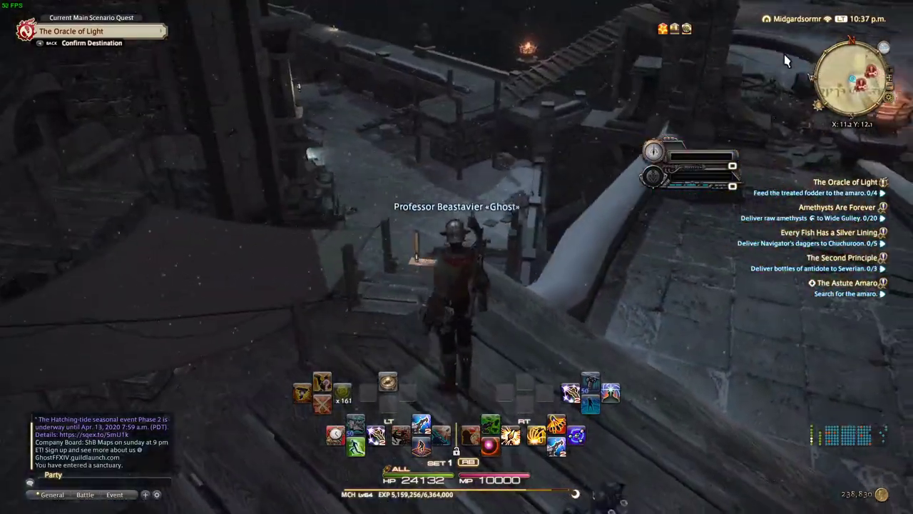
key("w")
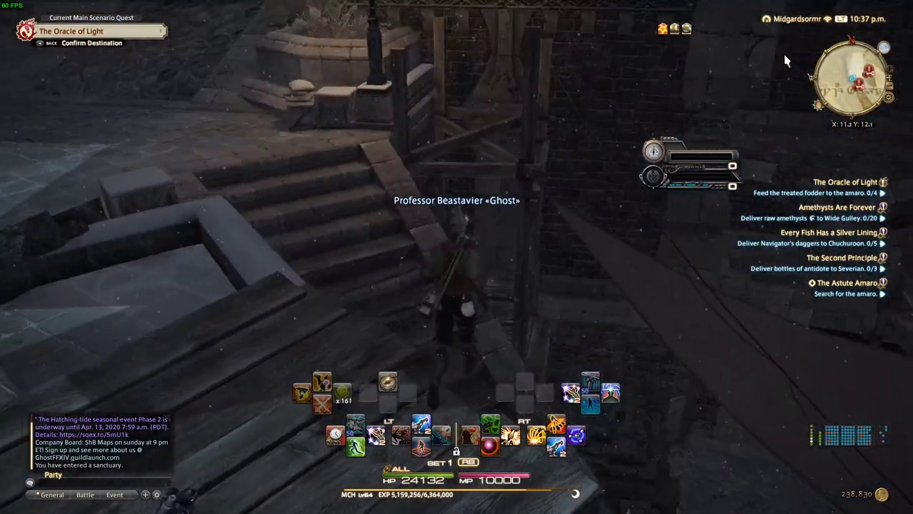